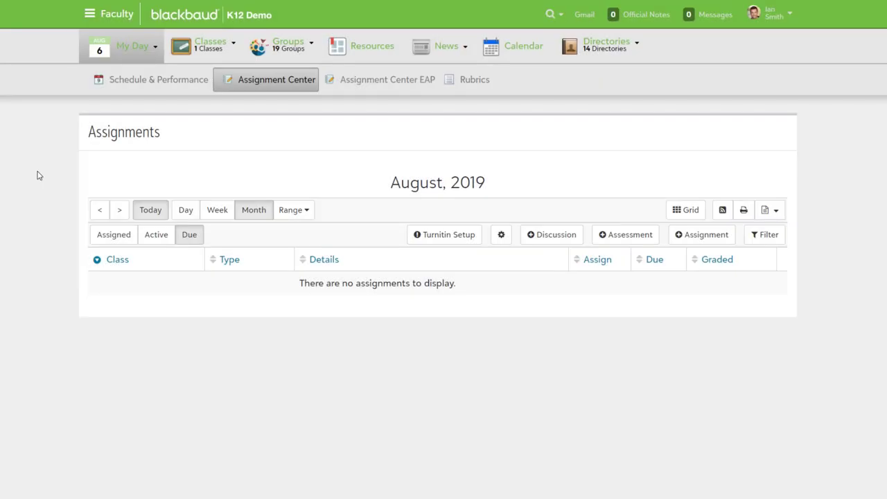
# Open the Band - 1 (A) class page and look over its bulletin board.
pyautogui.moveTo(200, 44)
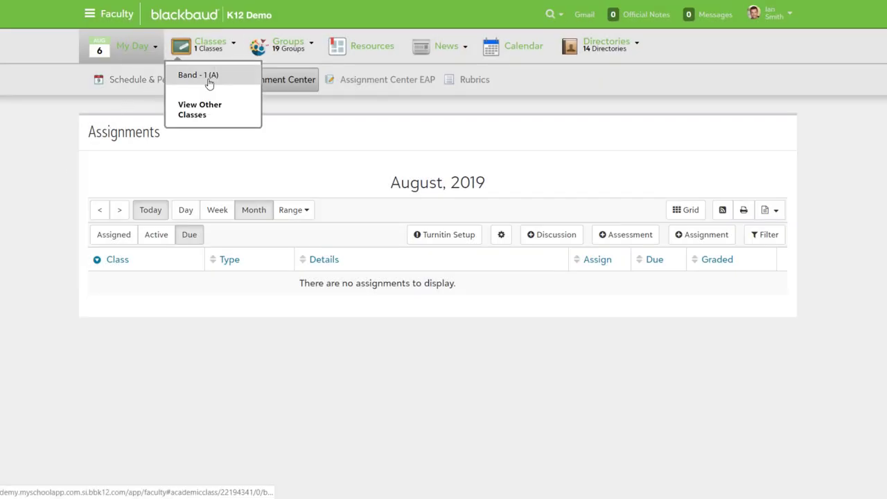
pyautogui.click(208, 74)
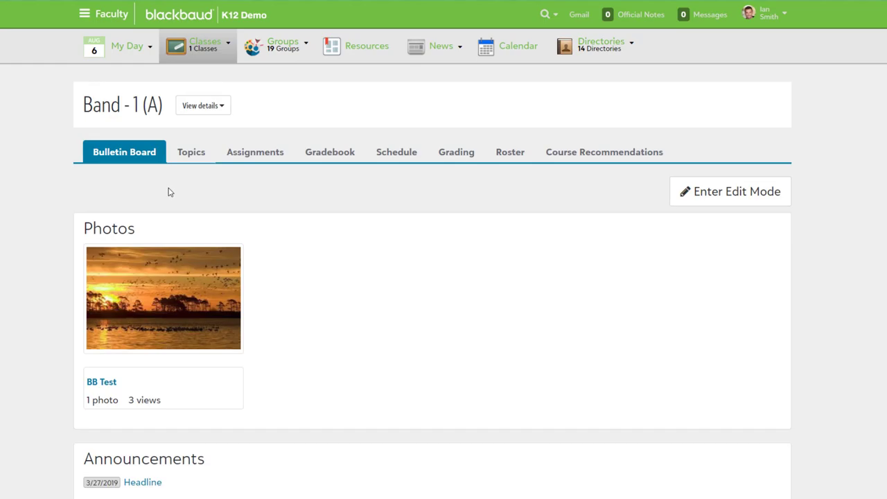
pyautogui.scroll(-1, 154, 201)
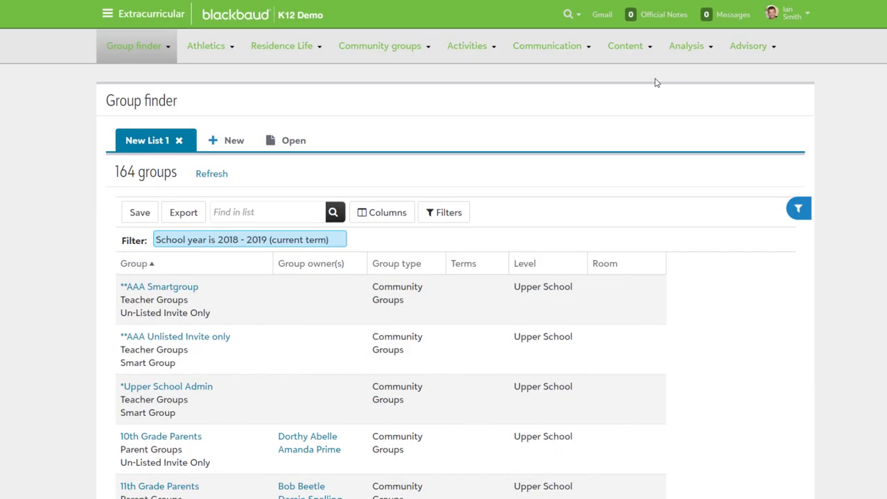
# Open the group pages content settings and display the Bulletin Board Layout options.
pyautogui.moveTo(630, 47)
pyautogui.click(632, 74)
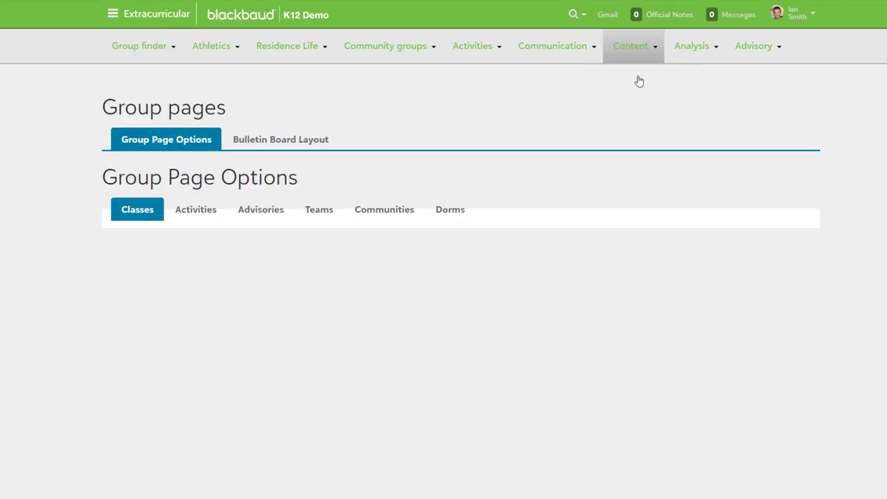
pyautogui.click(317, 144)
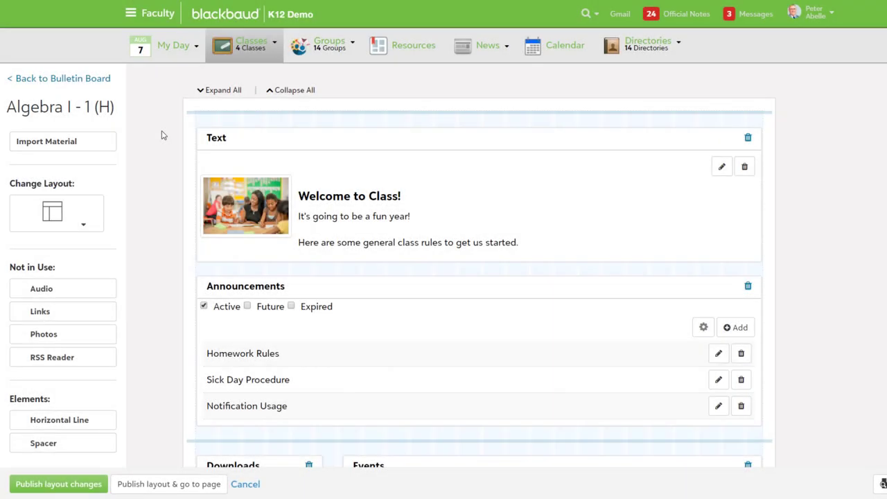
# Open the Algebra I - 1 (H) welcome text for editing, and examine the form for adding a new audio album.
pyautogui.click(722, 167)
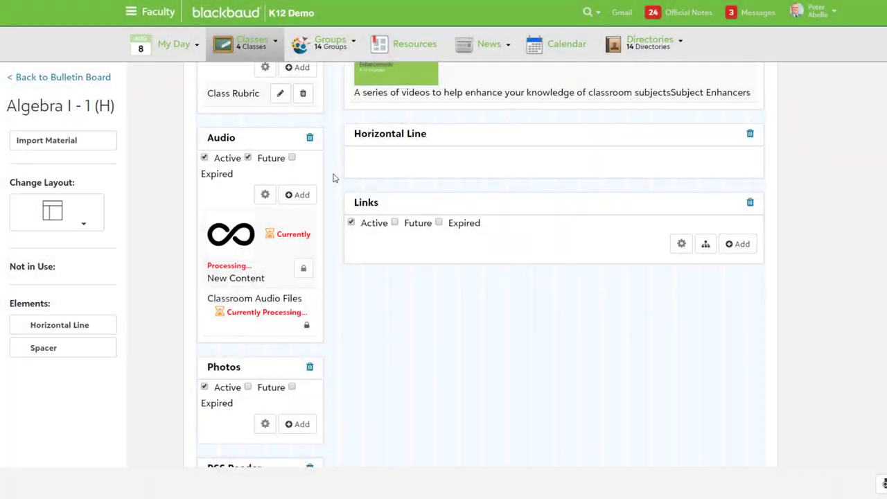
pyautogui.click(298, 194)
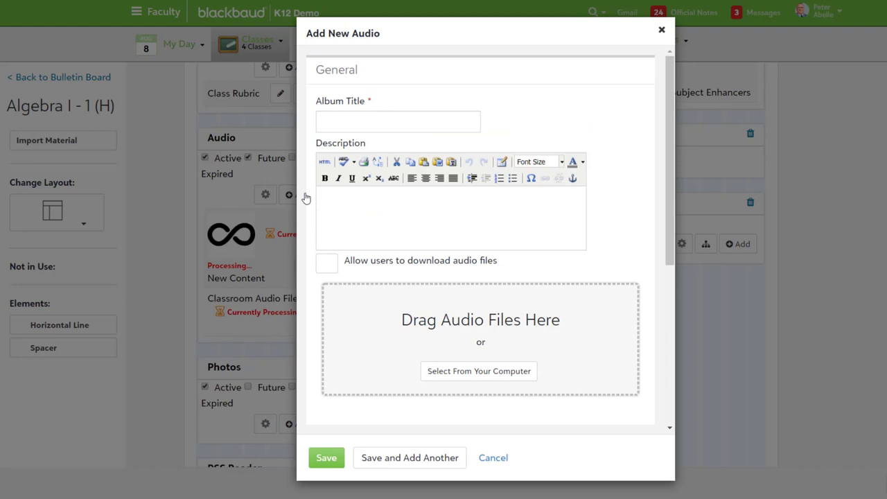
pyautogui.scroll(-3, 306, 199)
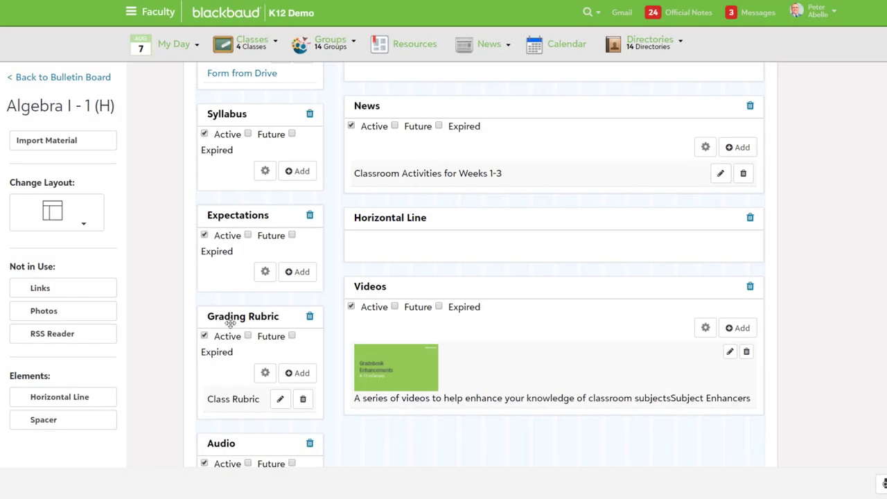
# Open the Class Rubric entry for editing, and examine the form for adding a new link.
pyautogui.click(282, 400)
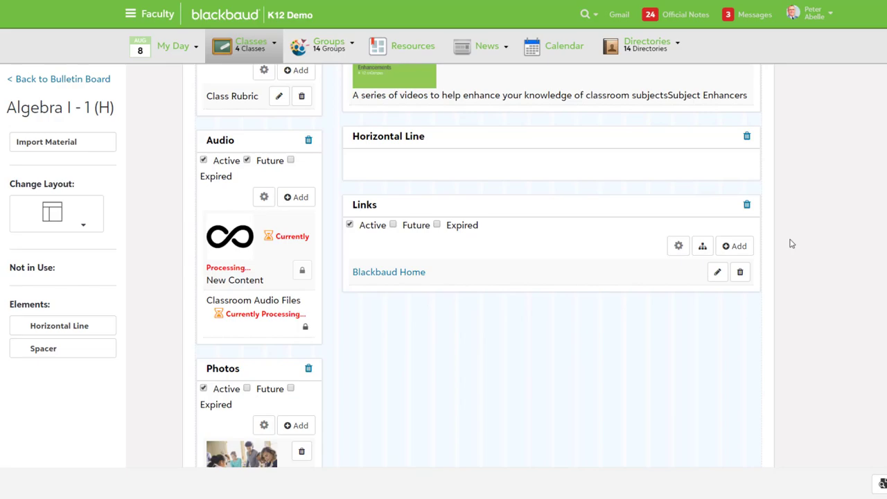
pyautogui.click(732, 251)
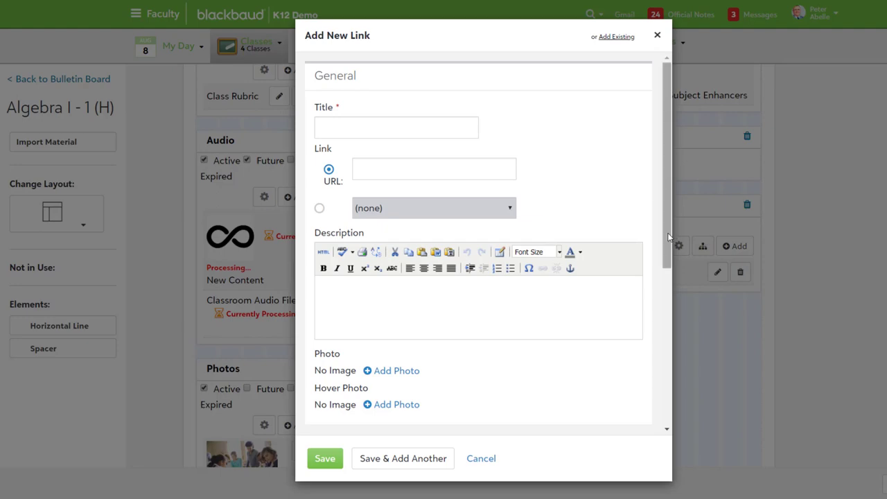
pyautogui.scroll(-3, 668, 237)
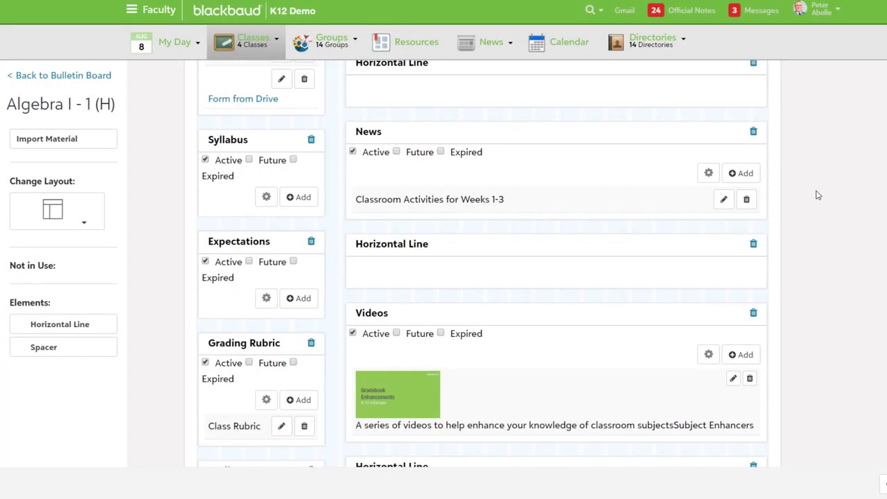
# Open the form for adding a news item to the bulletin board and review its fields.
pyautogui.click(740, 174)
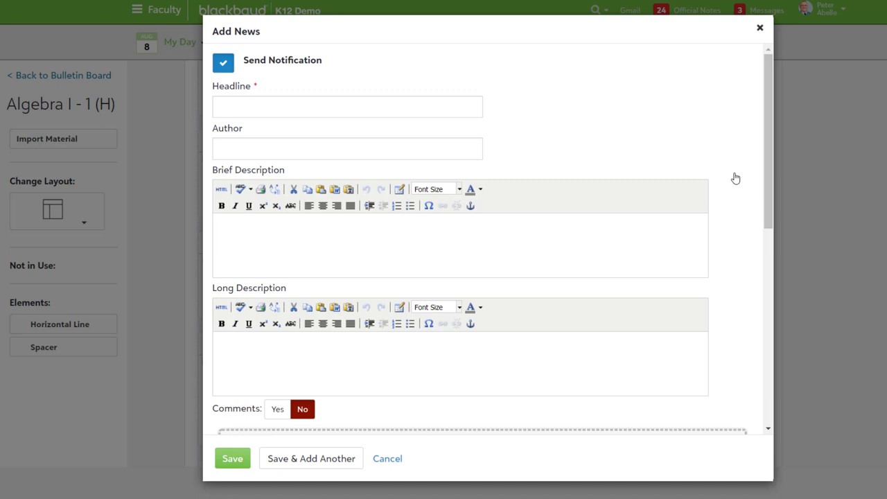
pyautogui.scroll(-3, 735, 178)
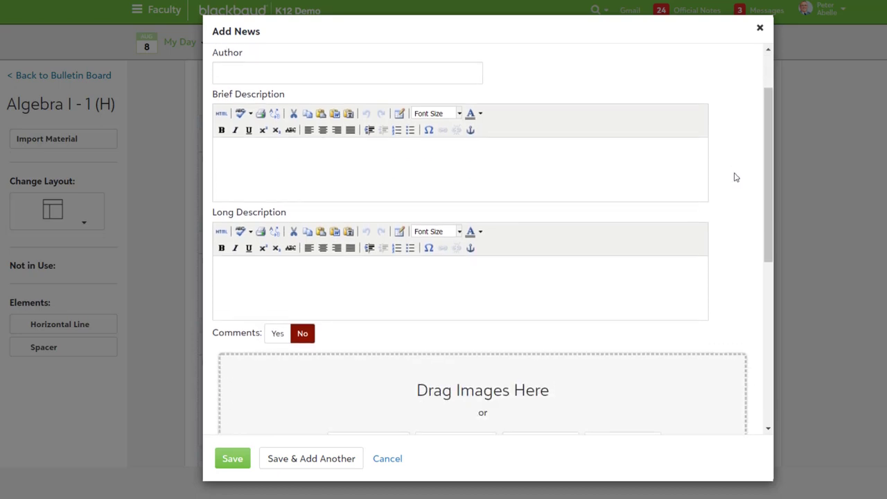
pyautogui.scroll(-2, 735, 178)
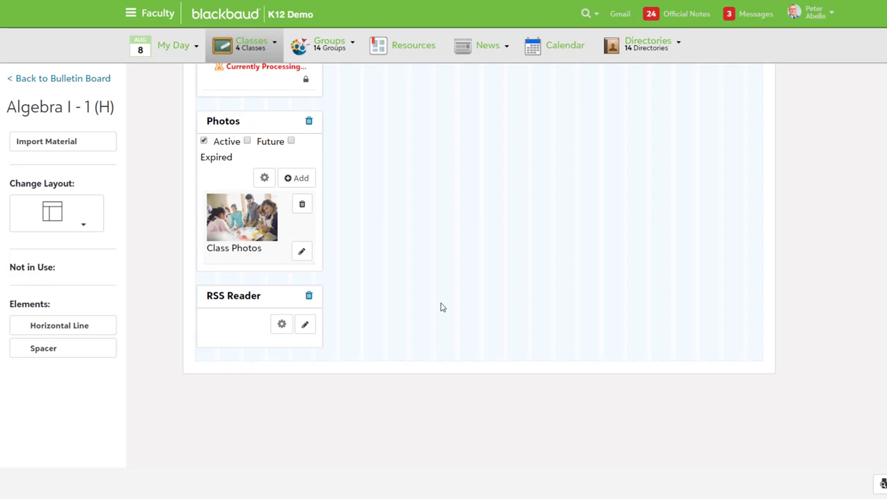
# Open the RSS Reader's feed form and set the number of items to 2.
pyautogui.click(309, 328)
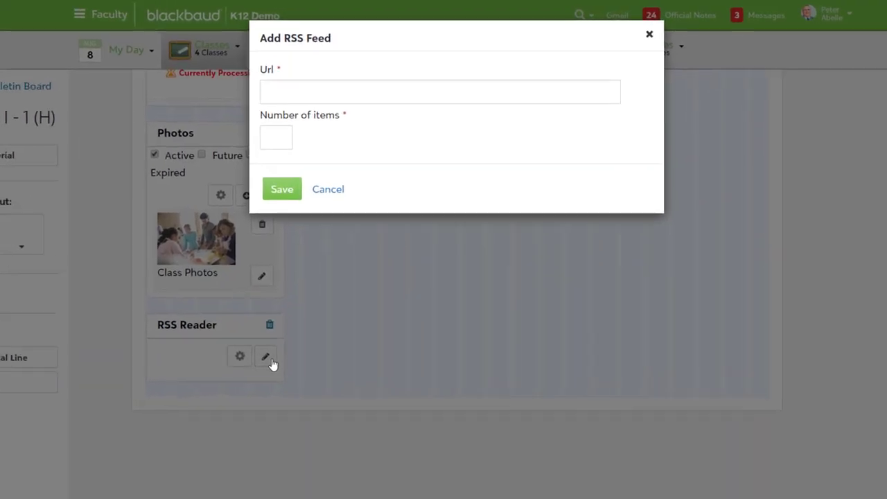
pyautogui.click(266, 153)
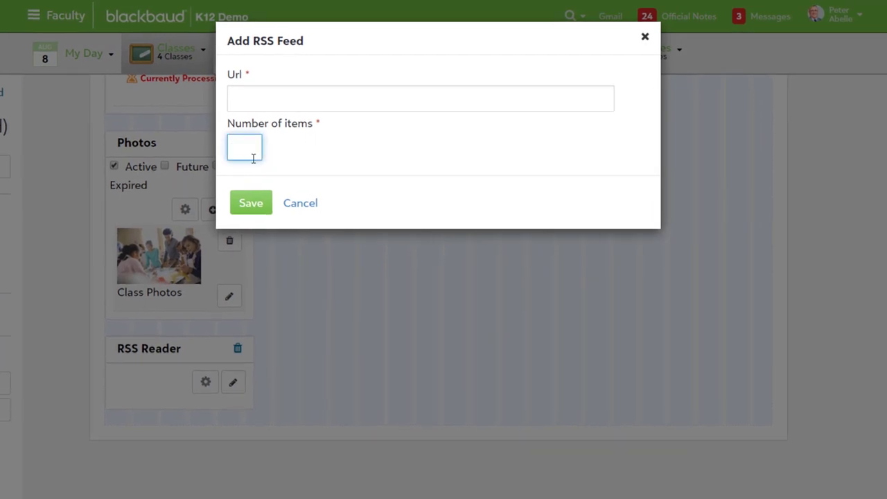
pyautogui.write('2')
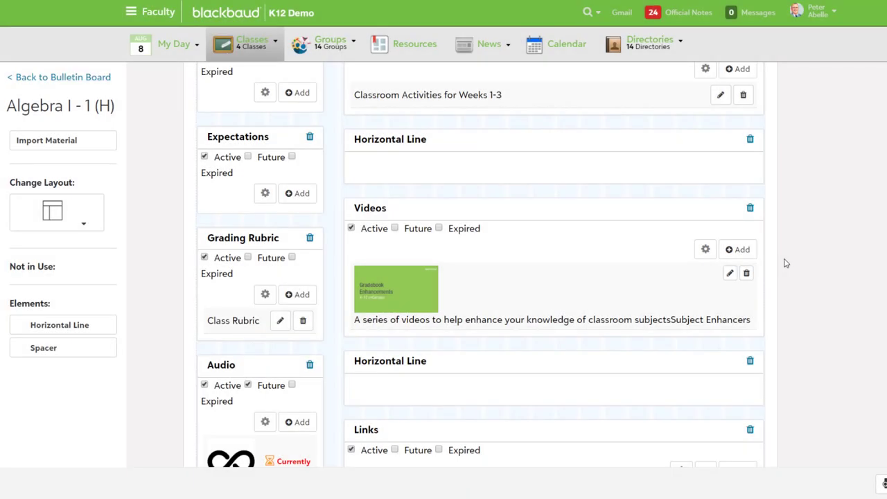
# Open the form for adding a new video album and review its upload and publish options.
pyautogui.click(736, 251)
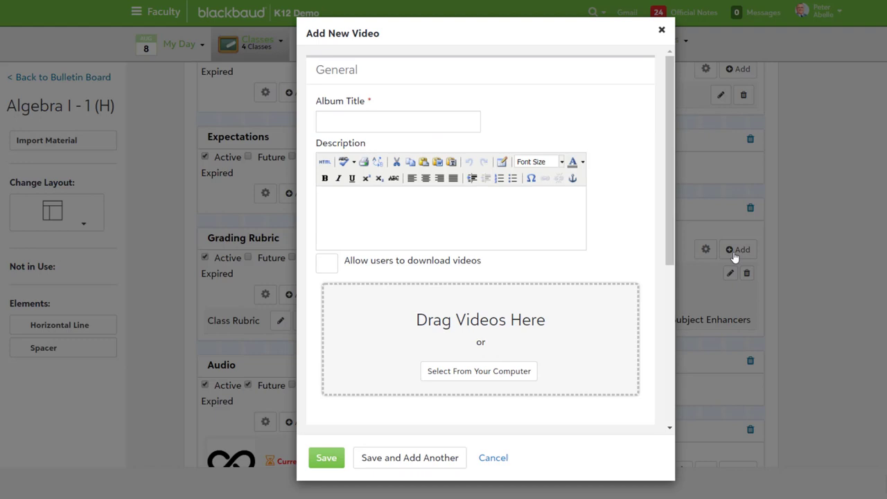
pyautogui.scroll(-3, 659, 294)
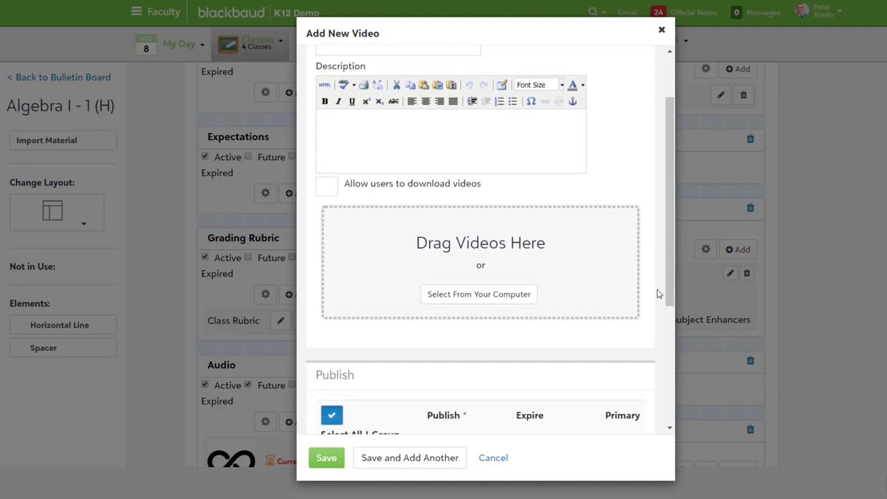
pyautogui.scroll(-1, 658, 294)
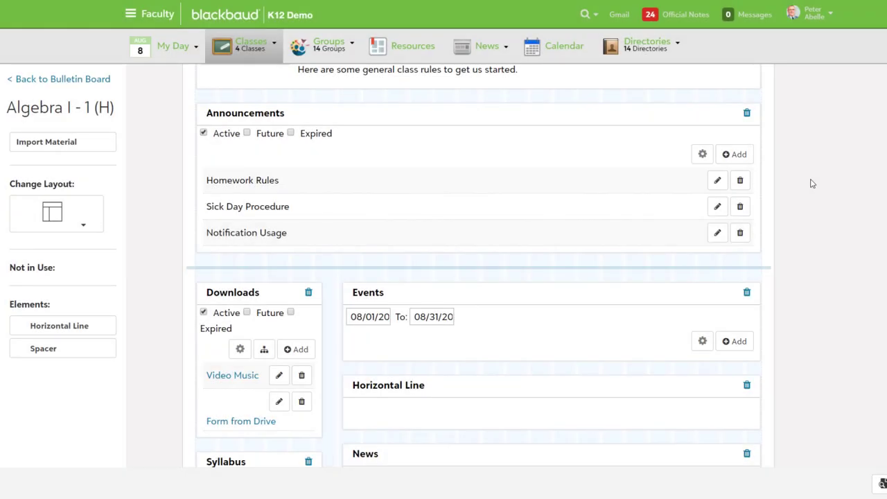
# Open the forms for adding a new announcement and a new photo album.
pyautogui.click(742, 155)
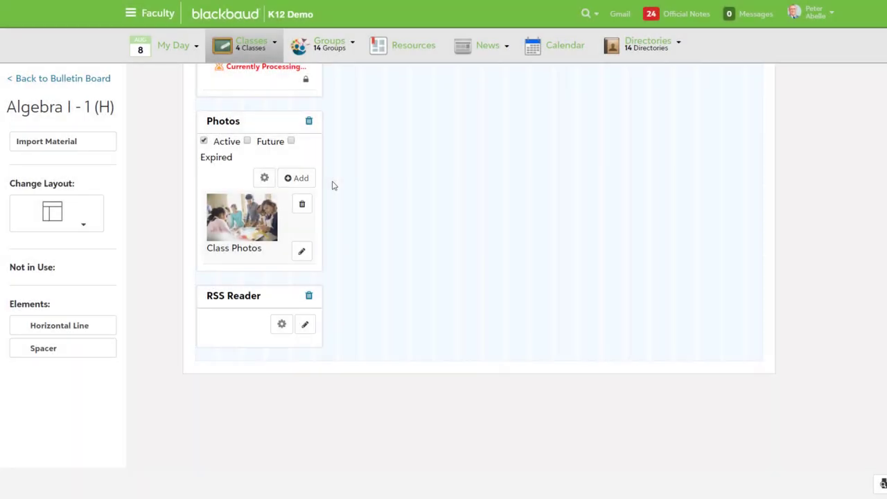
pyautogui.click(302, 182)
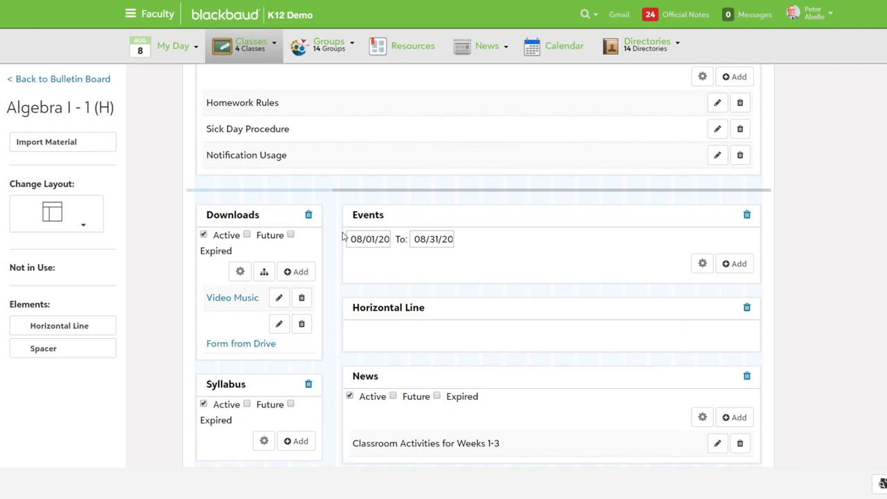
# Open the forms for adding a new download and a new event.
pyautogui.click(303, 273)
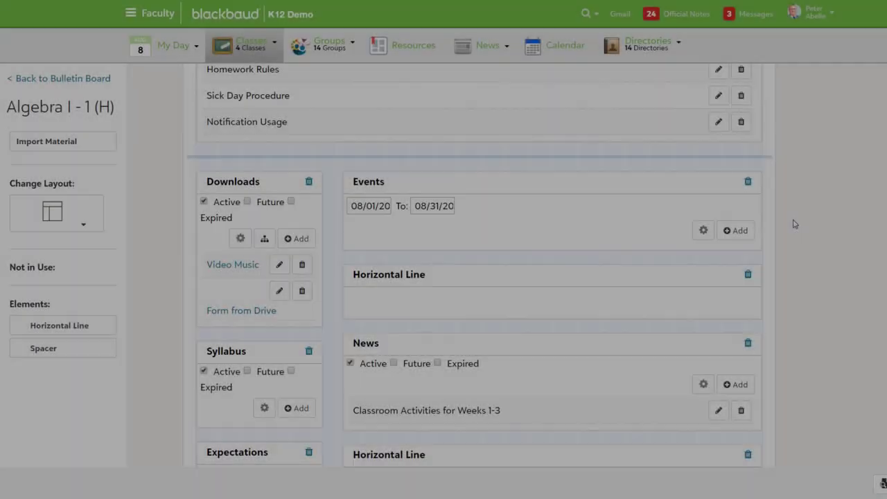
pyautogui.click(737, 231)
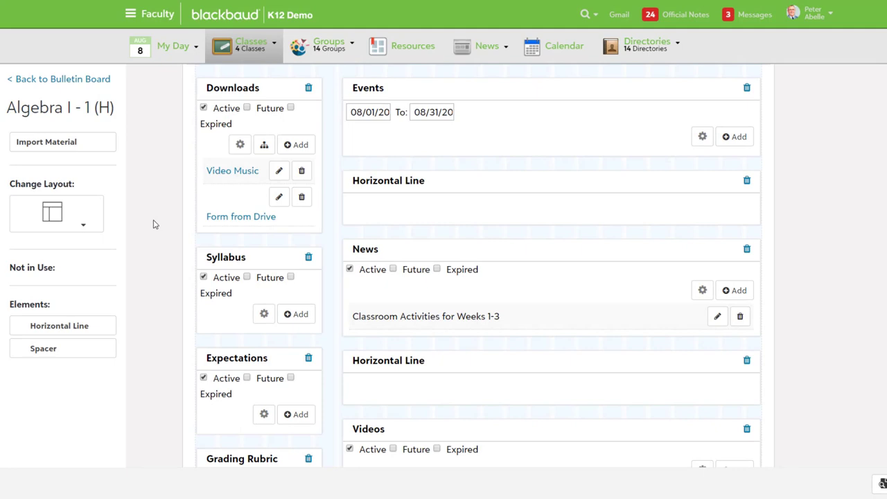
# Open the forms for adding new Syllabus and Expectations content.
pyautogui.click(290, 315)
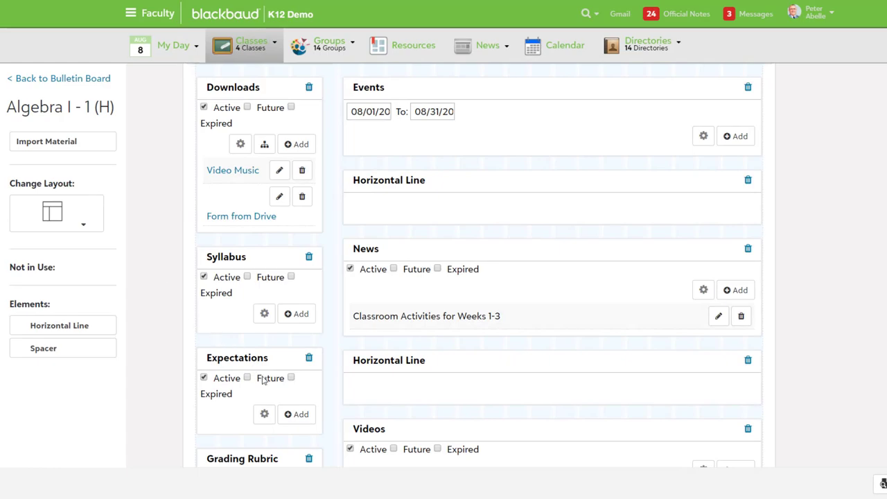
pyautogui.click(292, 415)
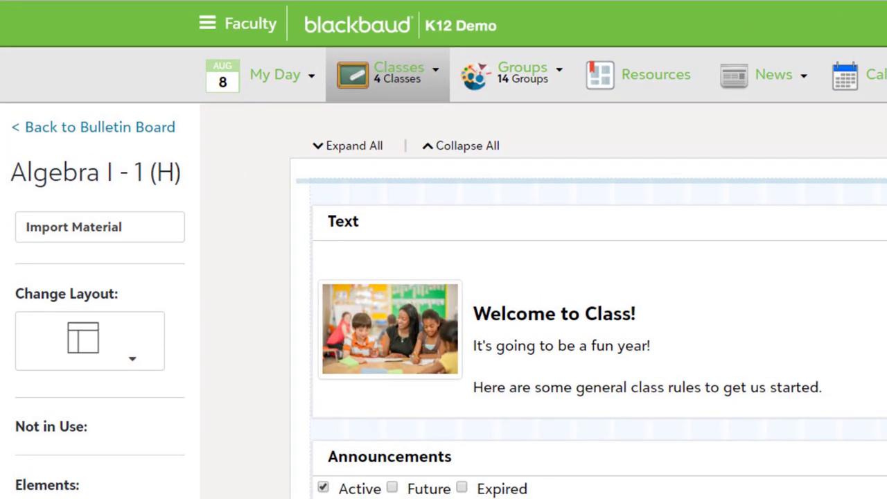
# Start the Import Material option for the Algebra I - 1 (H) bulletin board.
pyautogui.scroll(-2, 267, 240)
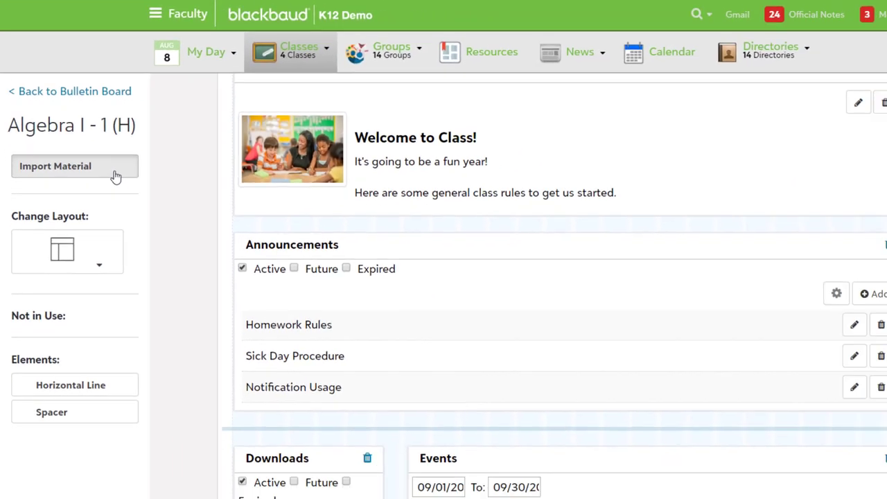
pyautogui.click(115, 170)
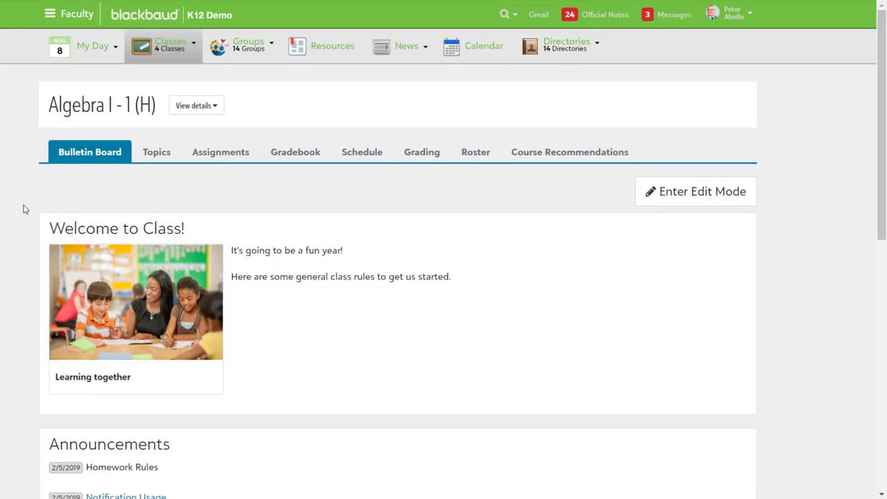
# Review the published Algebra I - 1 (H) bulletin board from the welcome text down to the links.
pyautogui.scroll(-2, 23, 208)
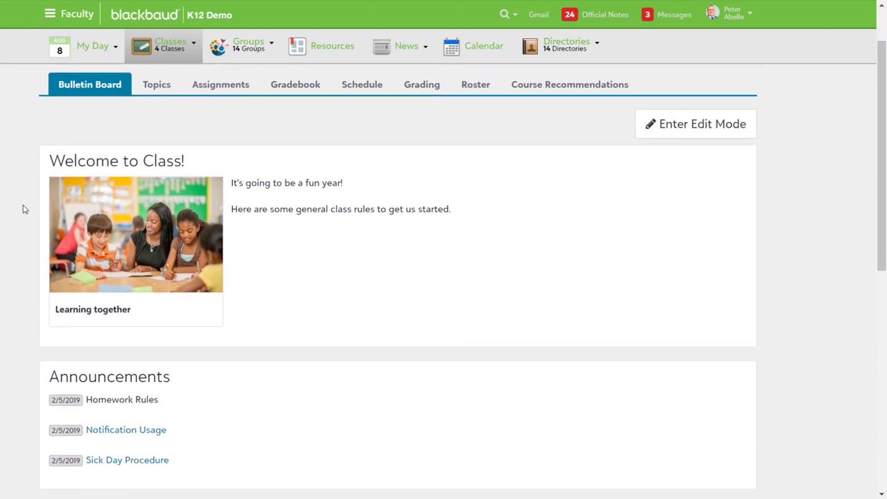
pyautogui.scroll(-3, 23, 209)
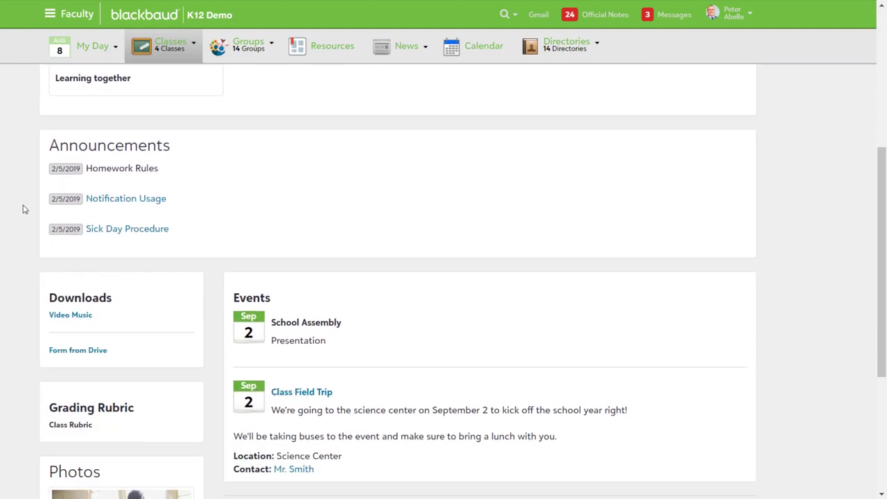
pyautogui.scroll(-3, 22, 208)
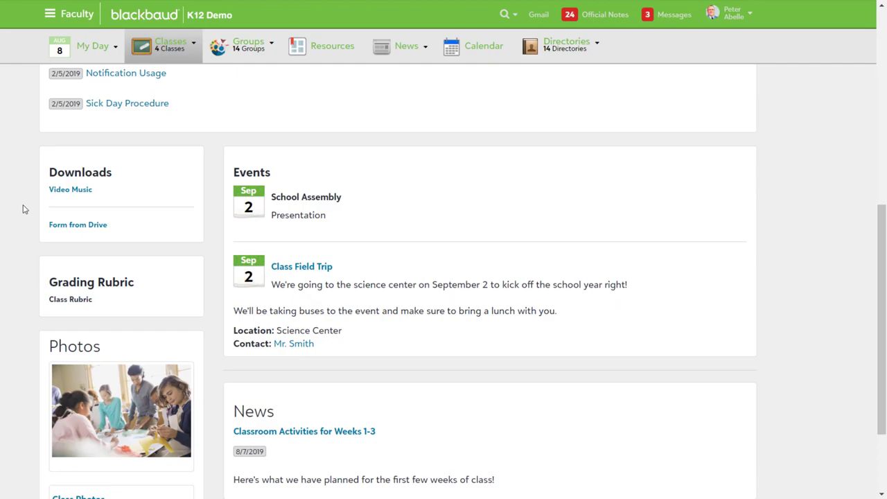
pyautogui.scroll(-1, 23, 209)
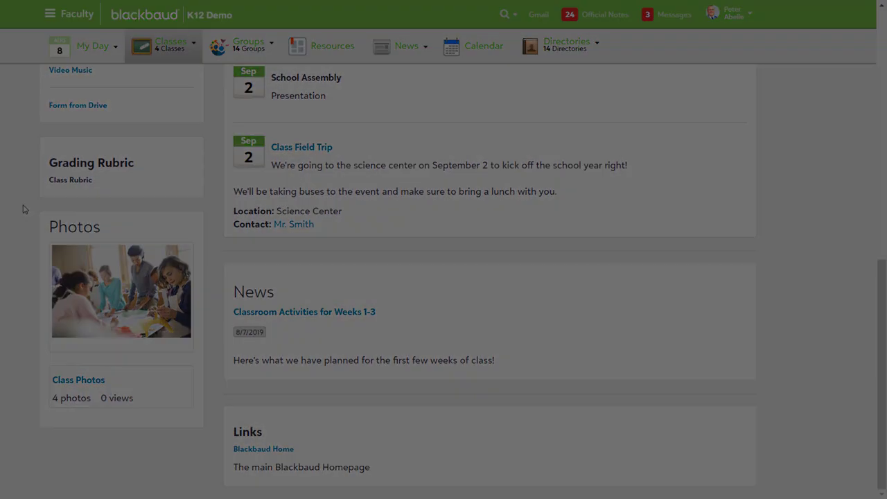